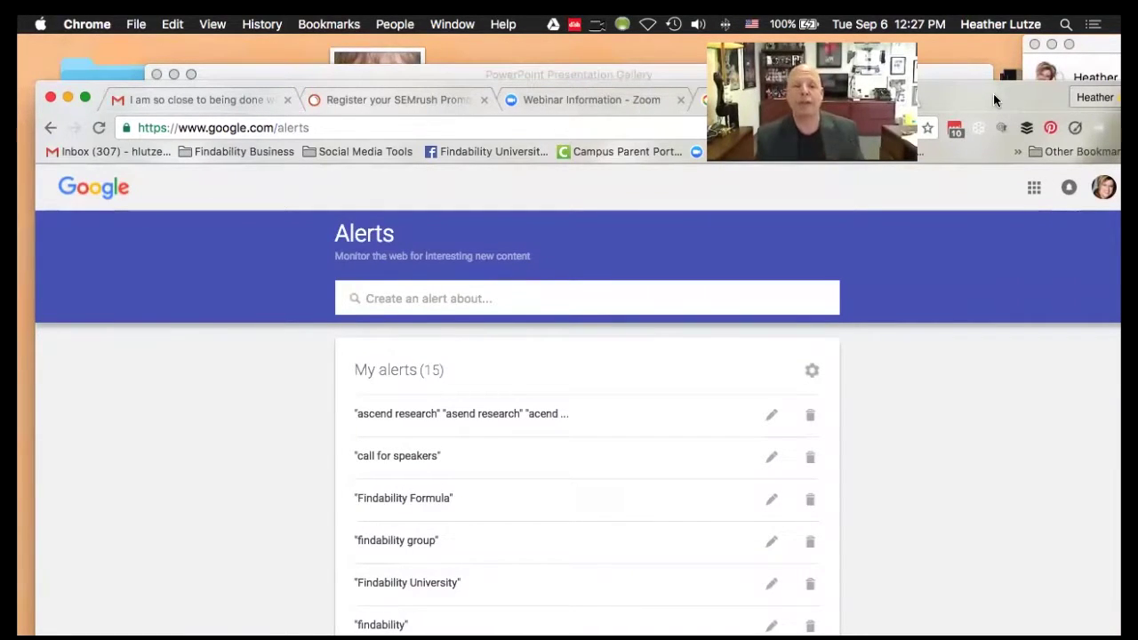
Enter an alert query with the speaker's full name, "Customer Service" and "Customer Experience", each as a quoted phrase
left_click(472, 301)
type("\"Shep Hyken\" \"Customer")
key("BackSpace")
key("BackSpace")
key("BackSpace")
key("BackSpace")
key("BackSpace")
type("tomer Sev")
key("BackSpace")
type("rci")
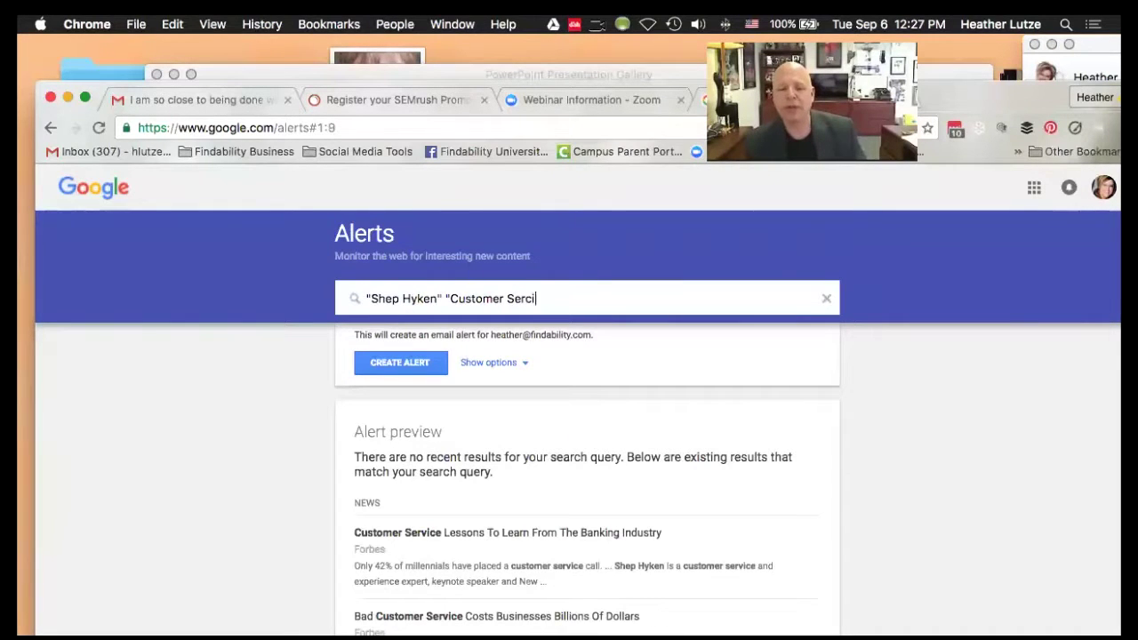
key("BackSpace")
type("vice\" \"Customer Experience")
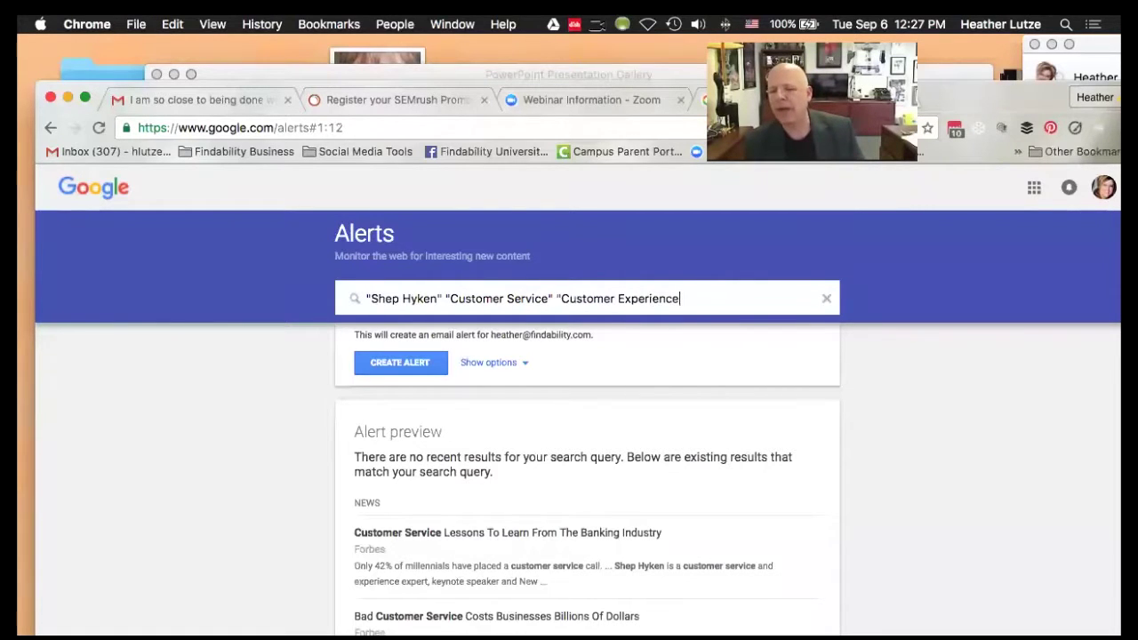
type("\" \"")
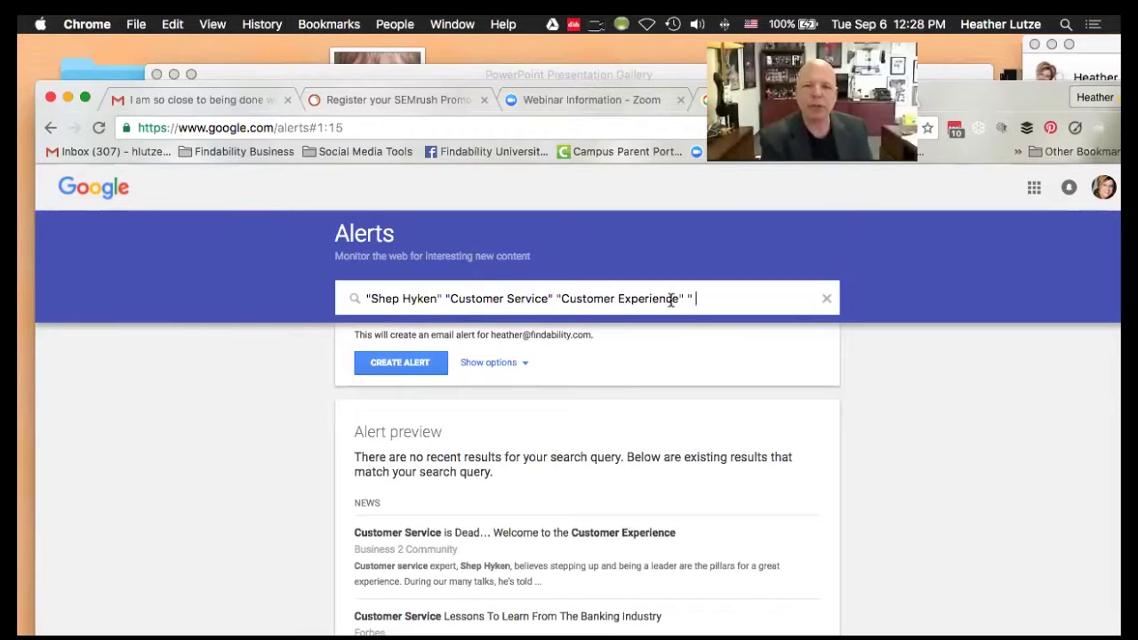
Remove everything after the speaker's quoted name from the query and create the alert
triple_click(712, 297)
left_click_drag(456, 290, 448, 297)
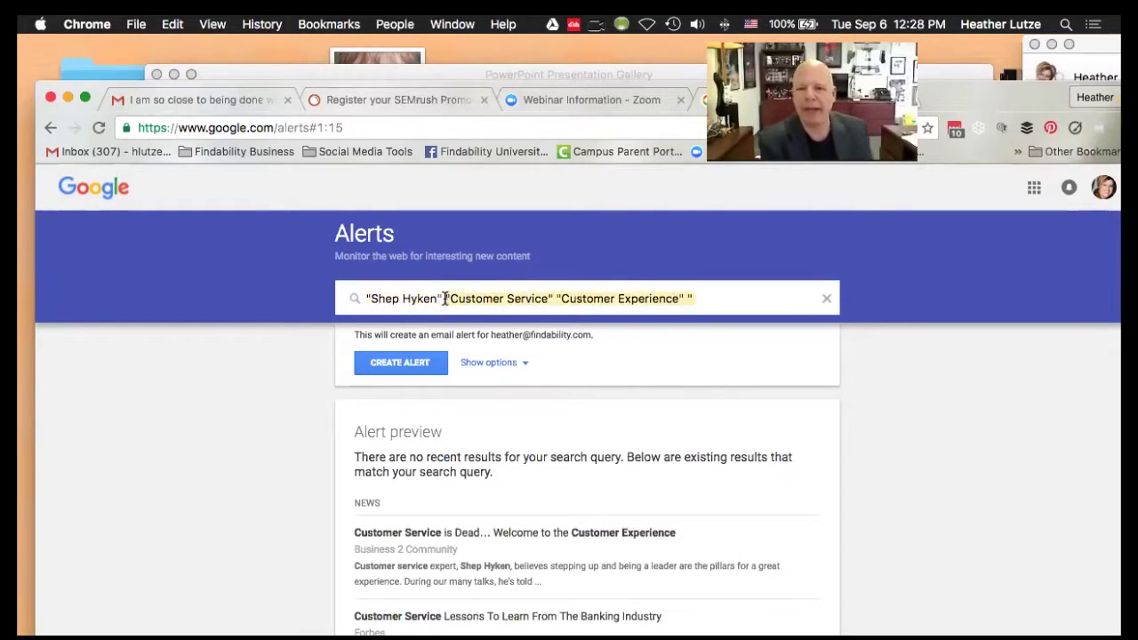
key("BackSpace")
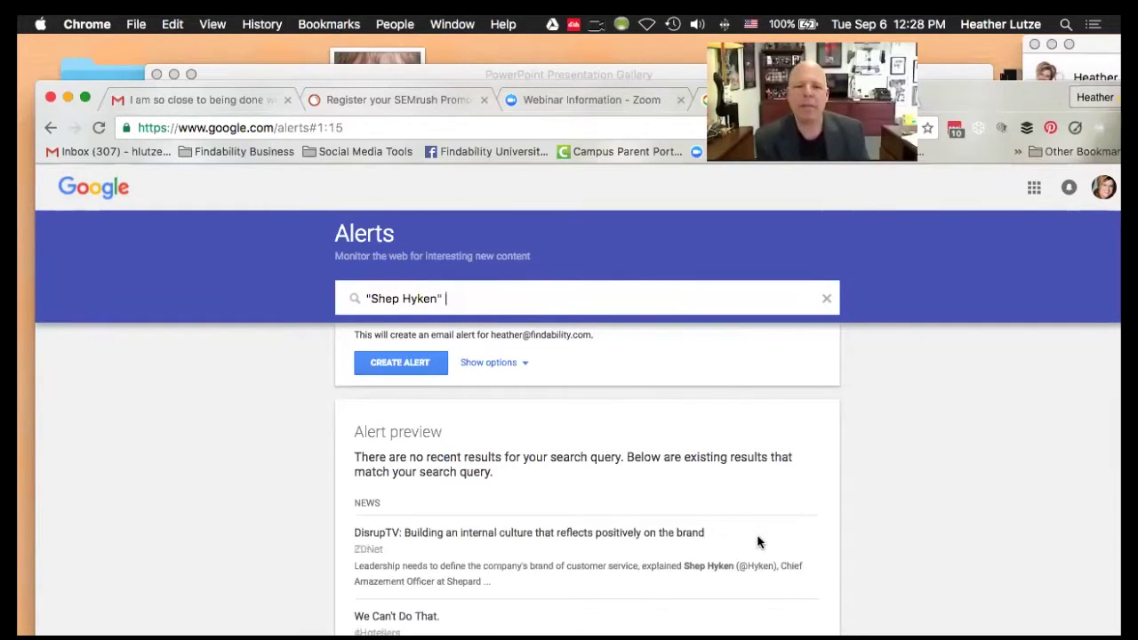
left_click(395, 363)
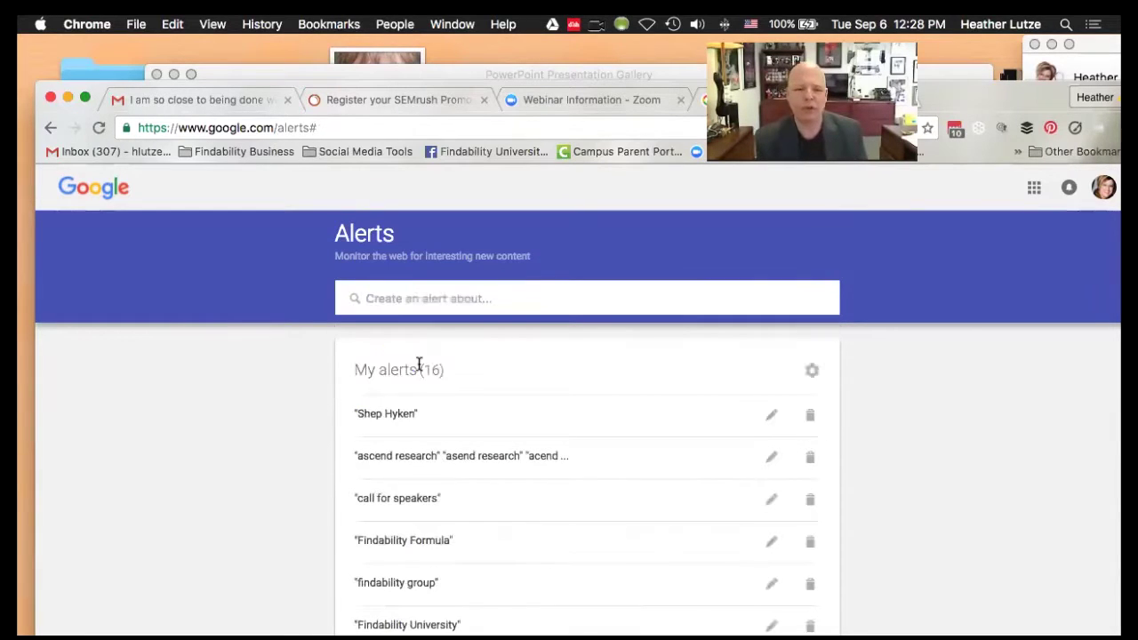
Open the new name alert for editing and set how often it is sent to As-it-happens
left_click(407, 414)
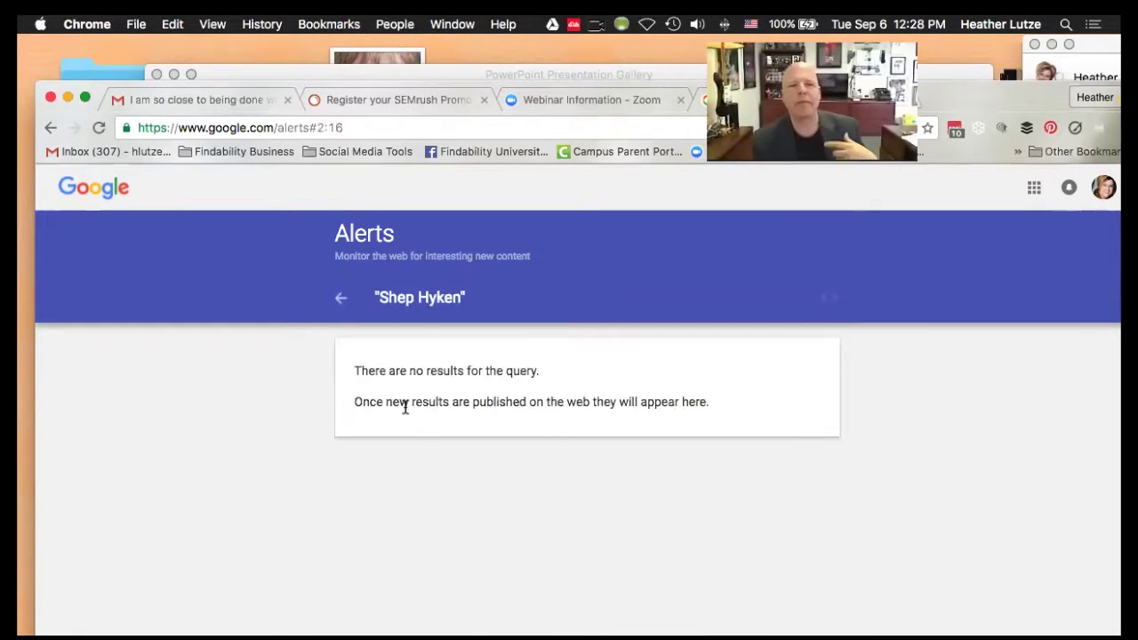
left_click(343, 300)
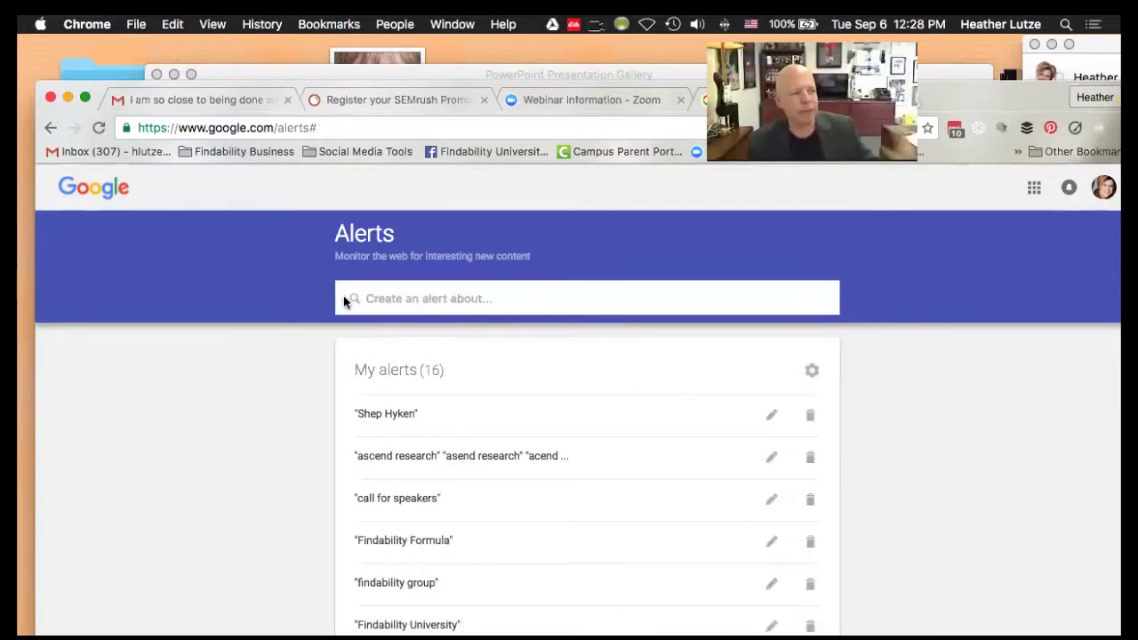
left_click(771, 418)
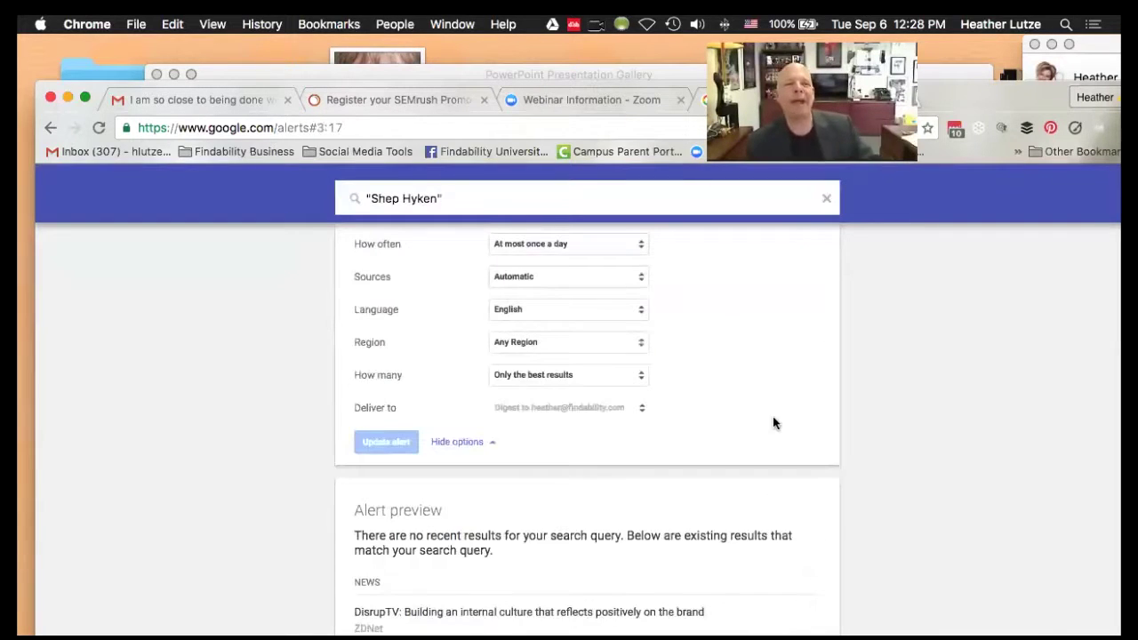
scroll(916, 525, "down", 5)
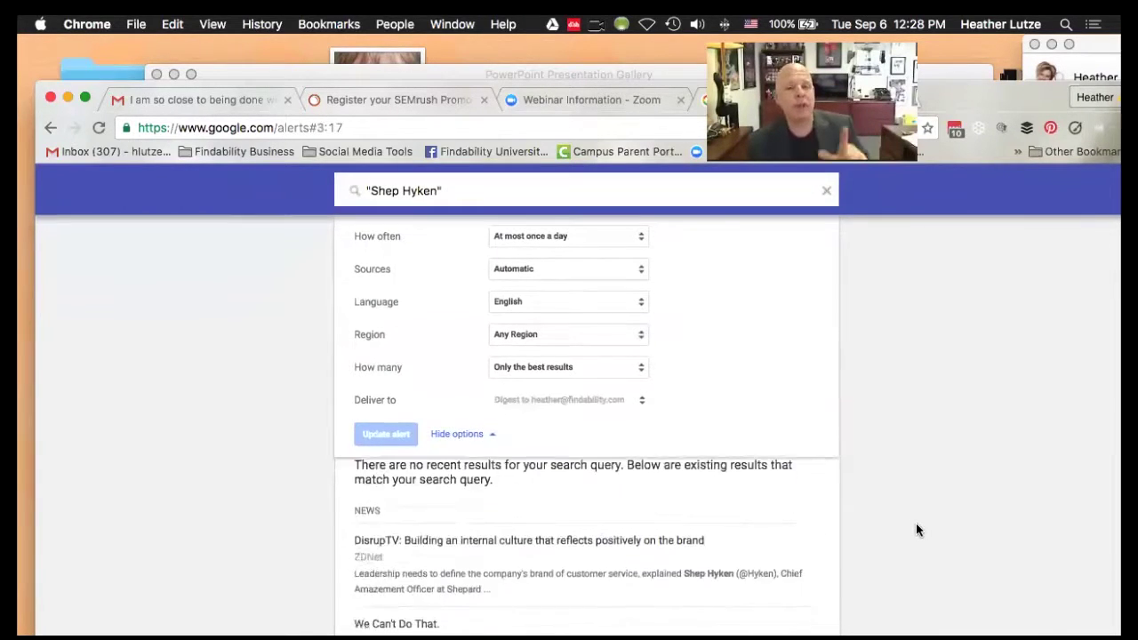
scroll(916, 530, "down", 2)
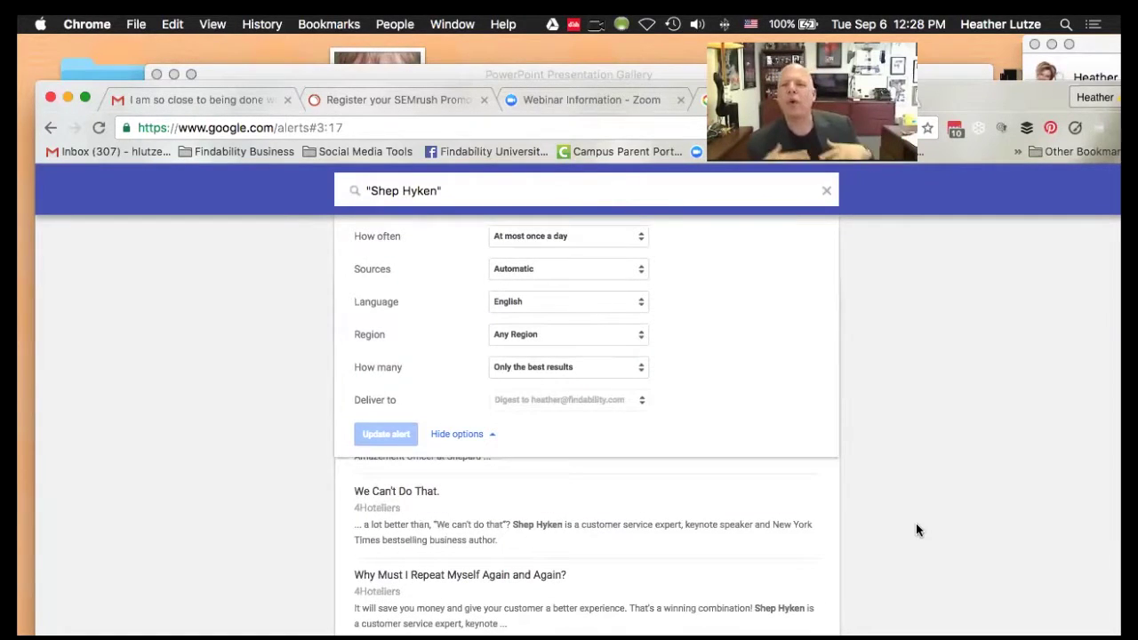
scroll(917, 525, "down", 1)
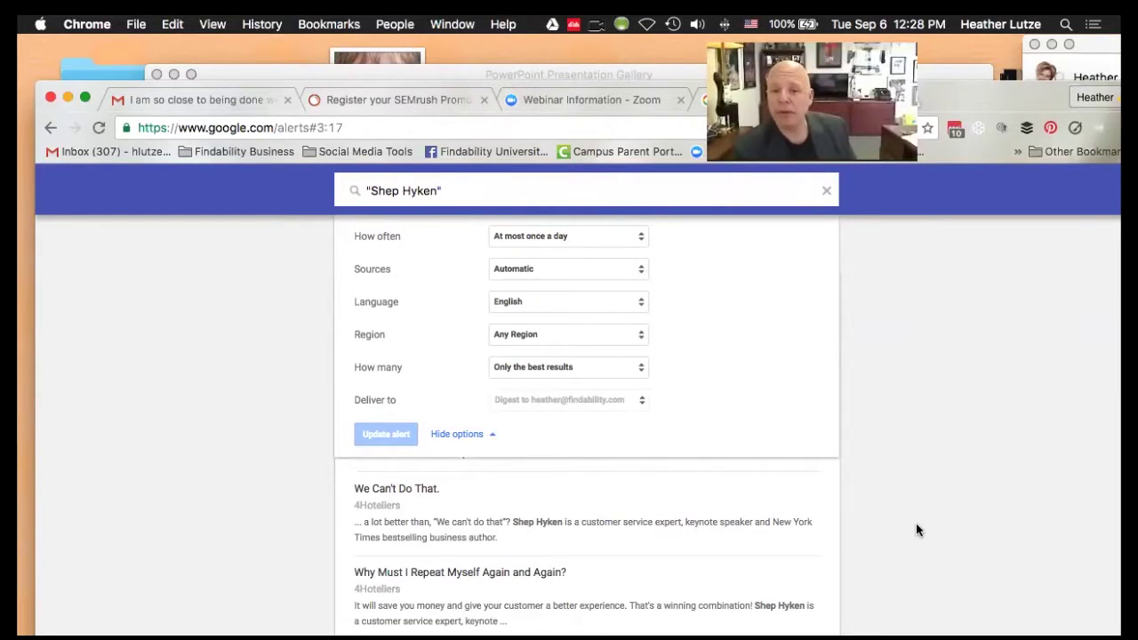
scroll(916, 530, "up", 1)
scroll(916, 530, "down", 2)
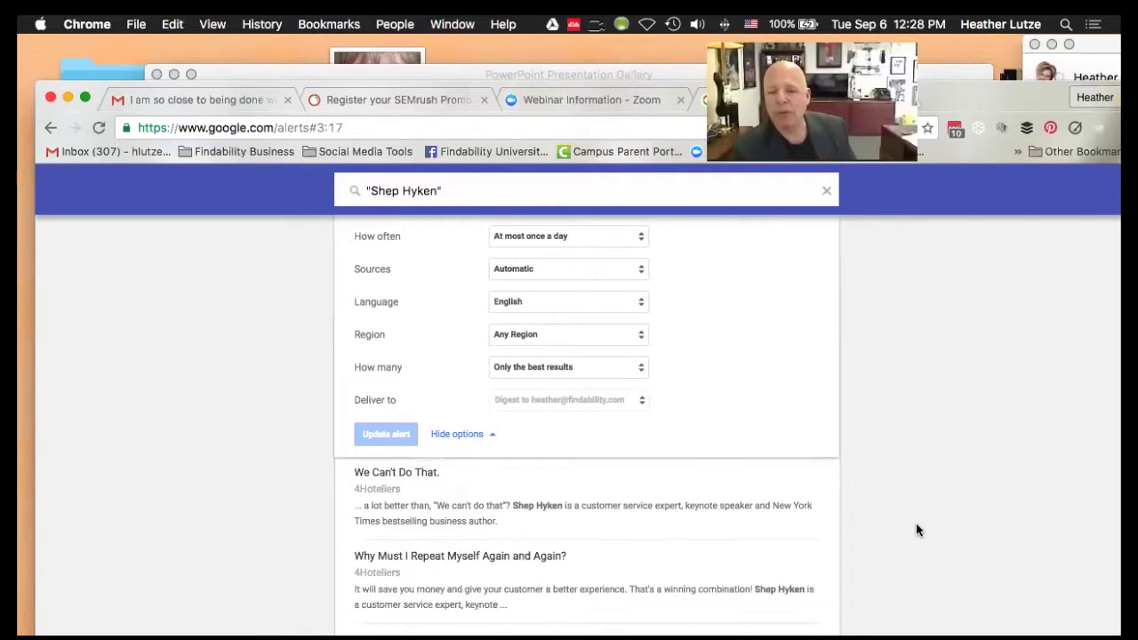
left_click(605, 239)
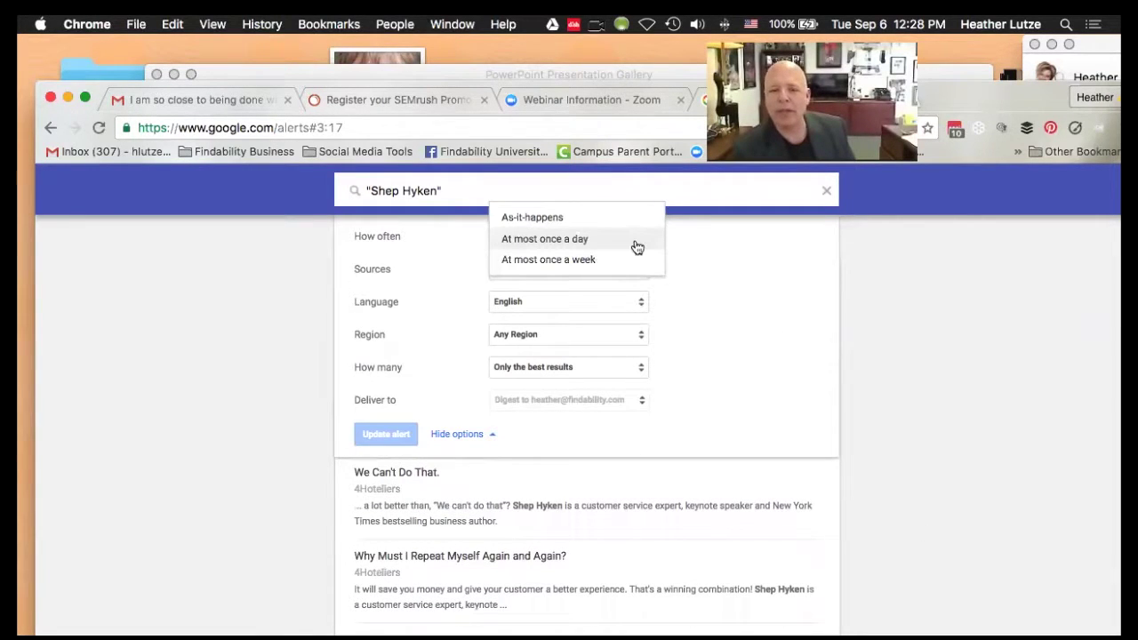
left_click(585, 220)
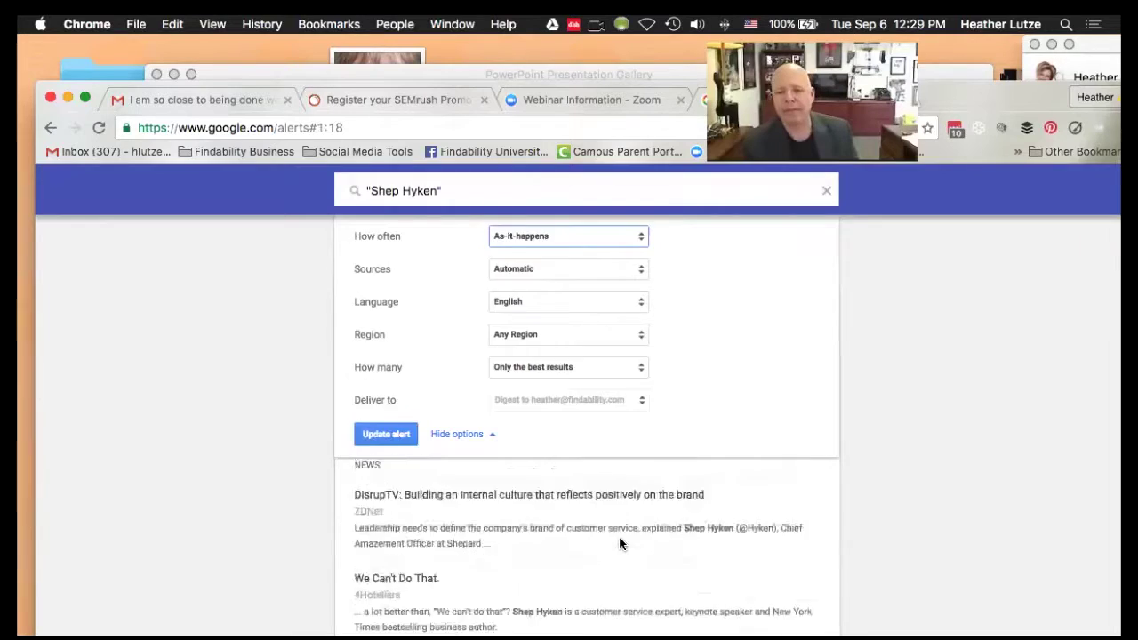
Examine the news results in the alert preview for the speaker's name
scroll(626, 534, "down", 3)
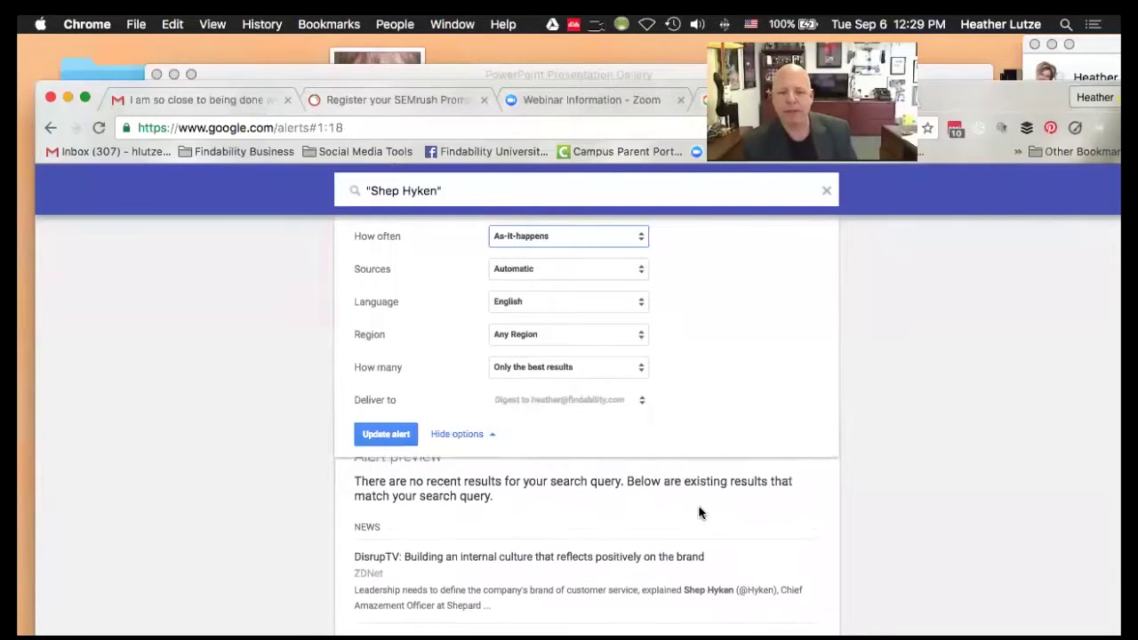
scroll(699, 512, "down", 2)
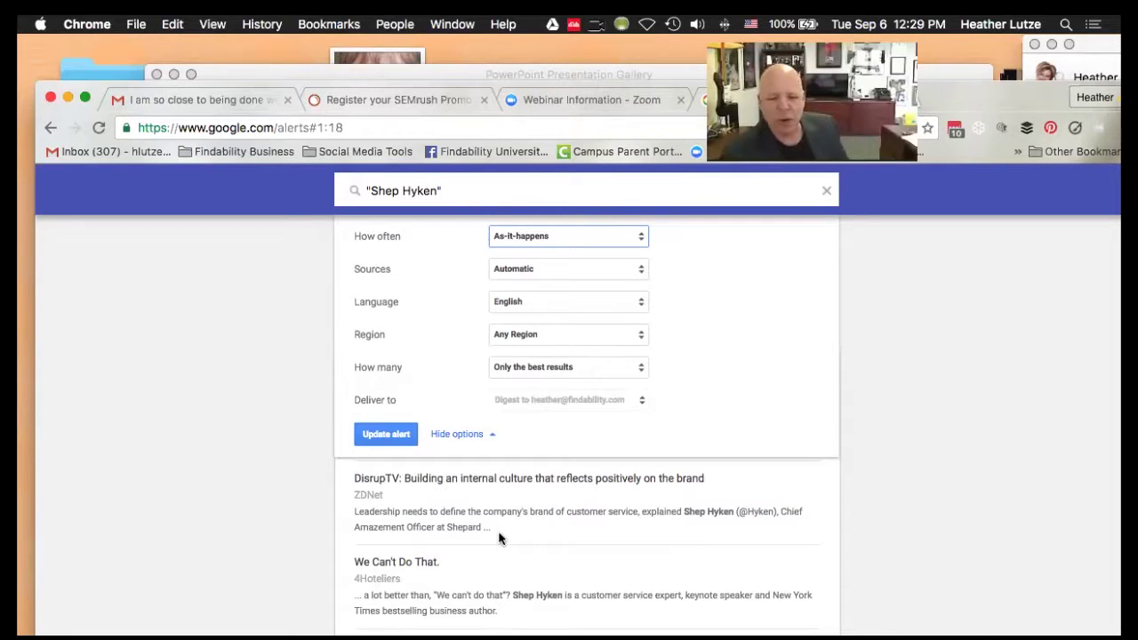
scroll(498, 538, "down", 3)
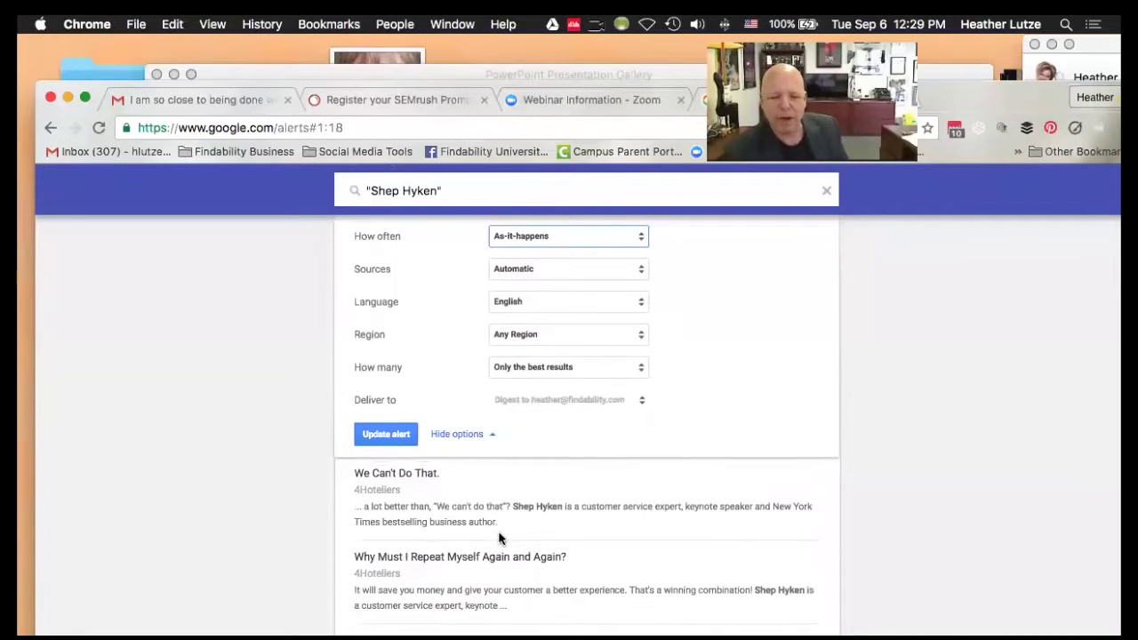
scroll(498, 538, "down", 3)
scroll(499, 536, "up", 5)
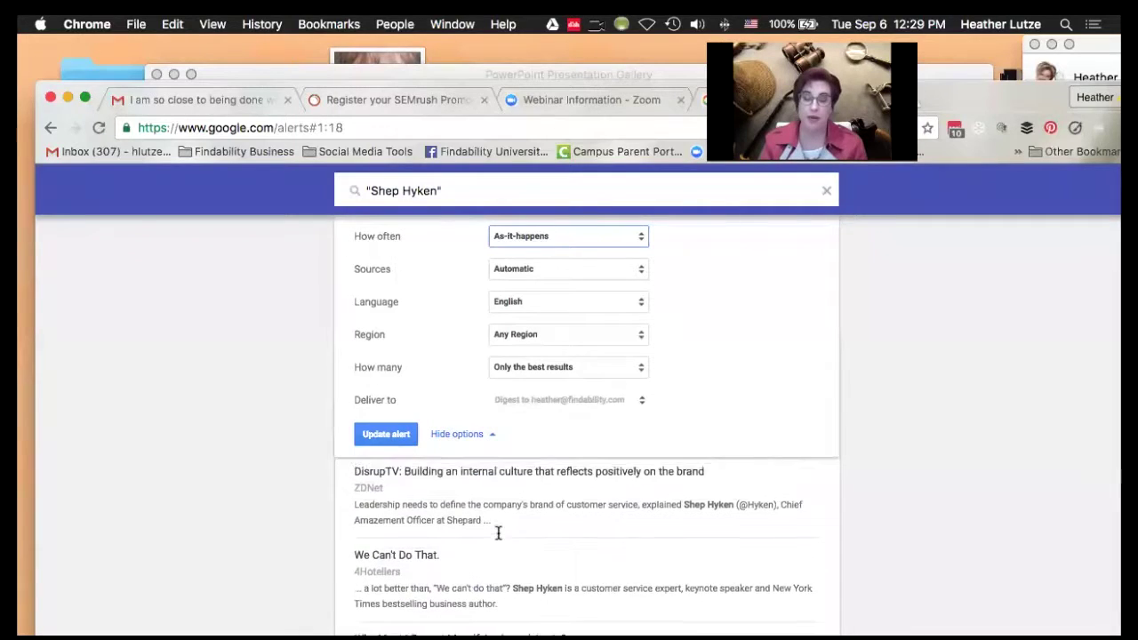
scroll(515, 496, "up", 5)
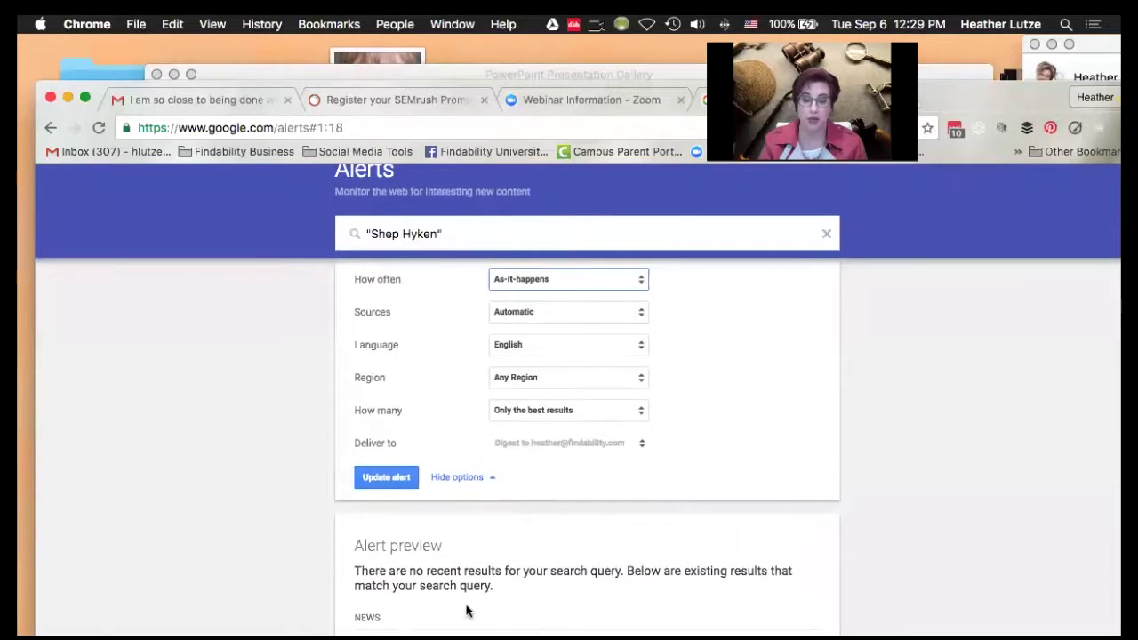
scroll(466, 611, "down", 4)
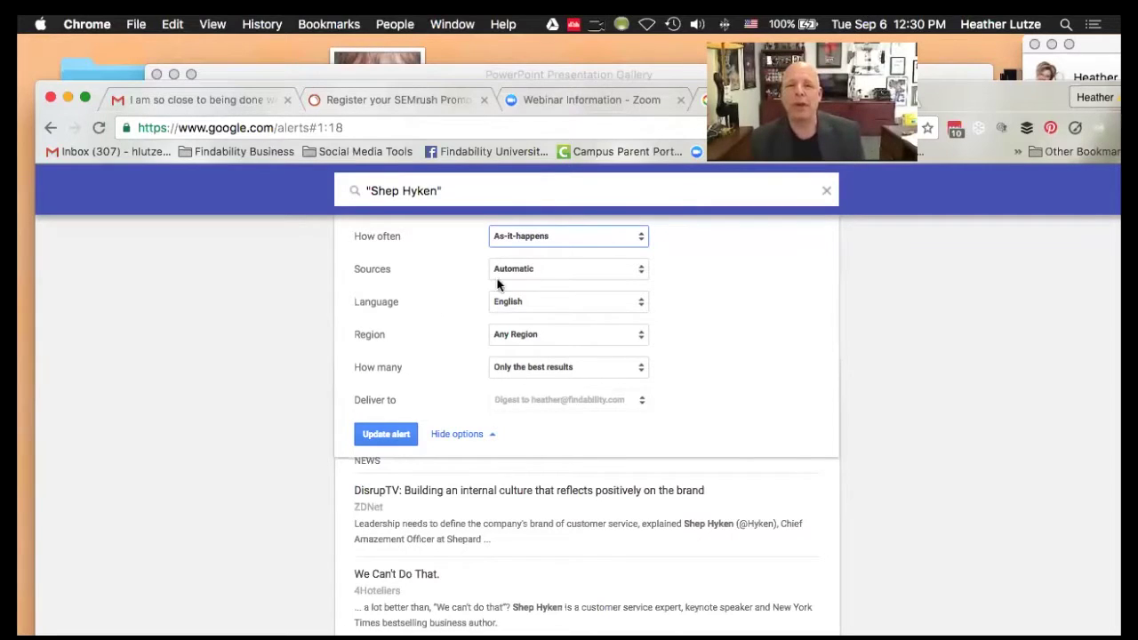
Review the source types available for the alert and leave Automatic selected
left_click(535, 274)
left_click(536, 277)
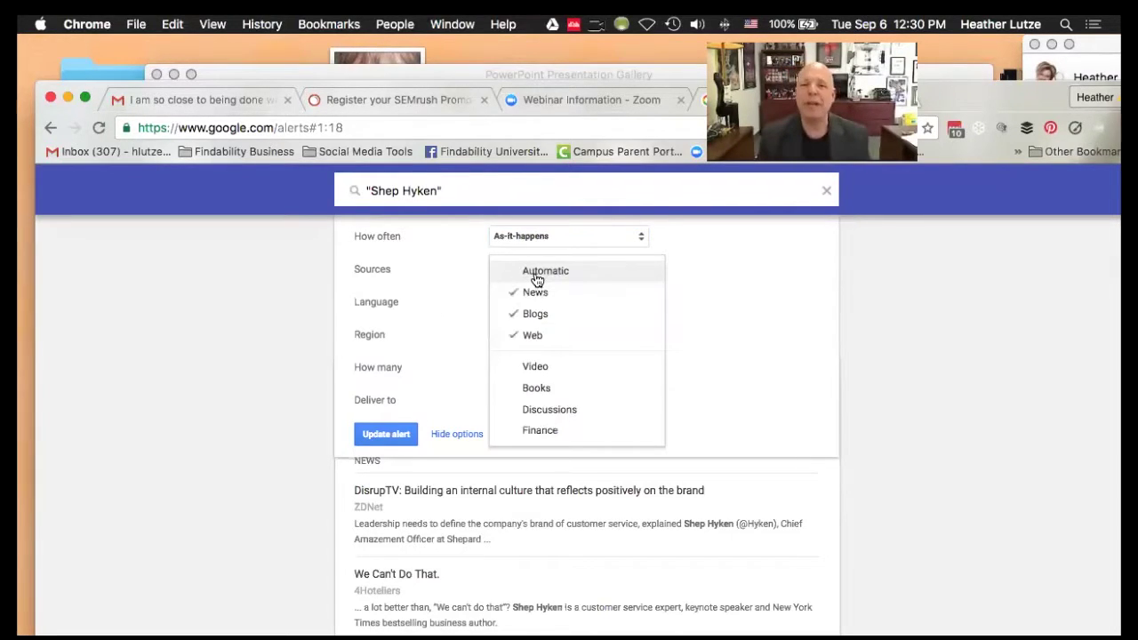
left_click(650, 277)
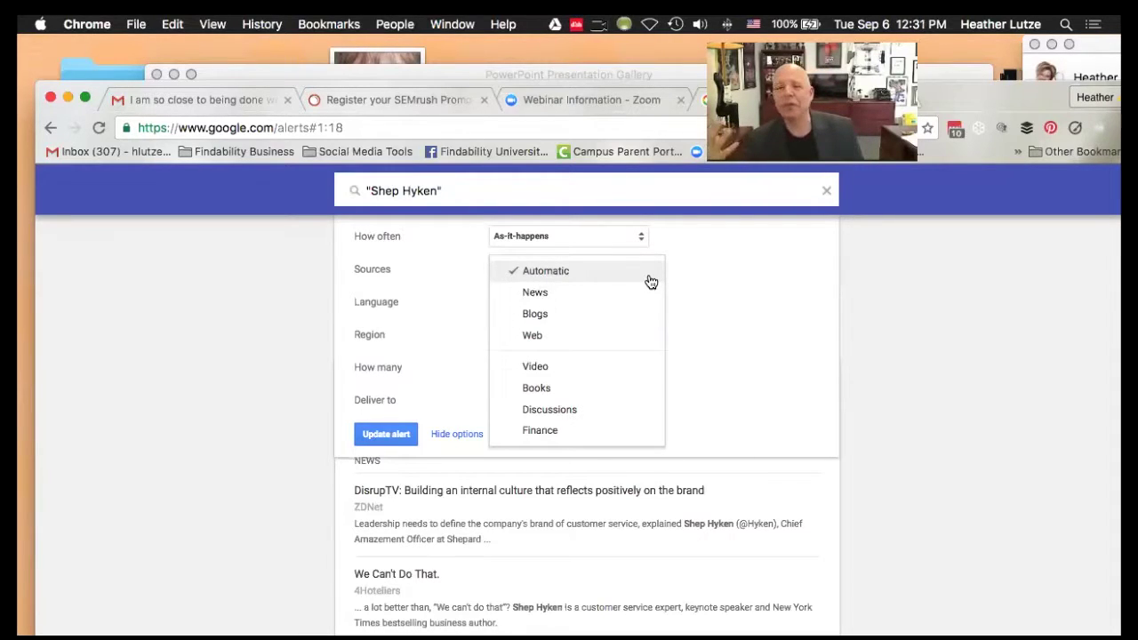
left_click(741, 285)
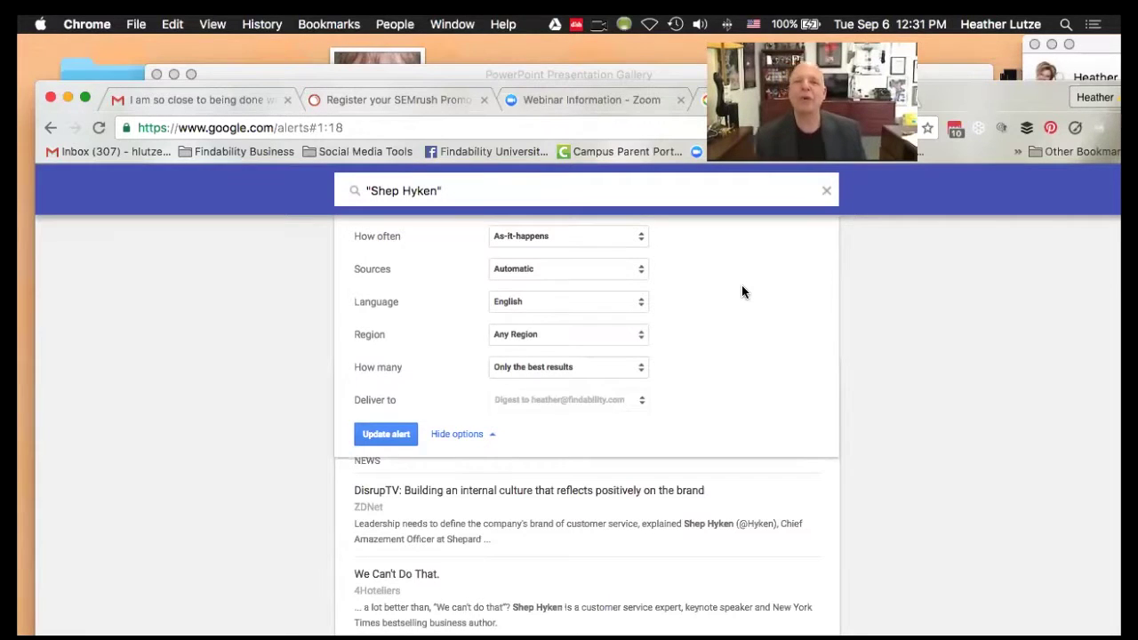
Replace the alert's query with the quoted phrase "marketing espionage"
scroll(699, 356, "down", 5)
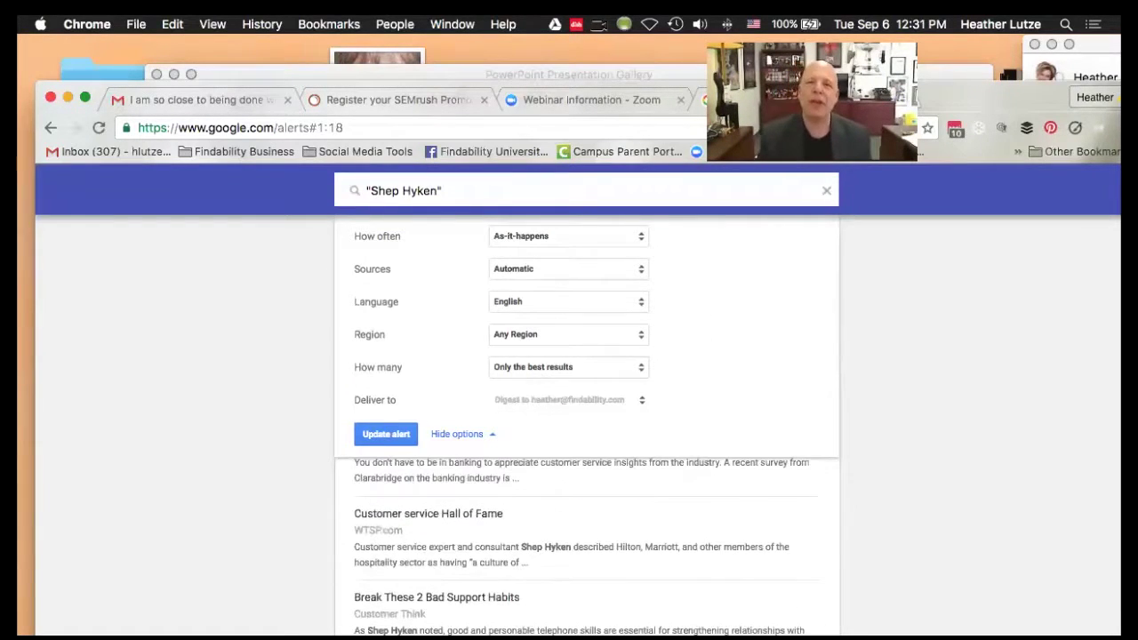
scroll(594, 502, "up", 6)
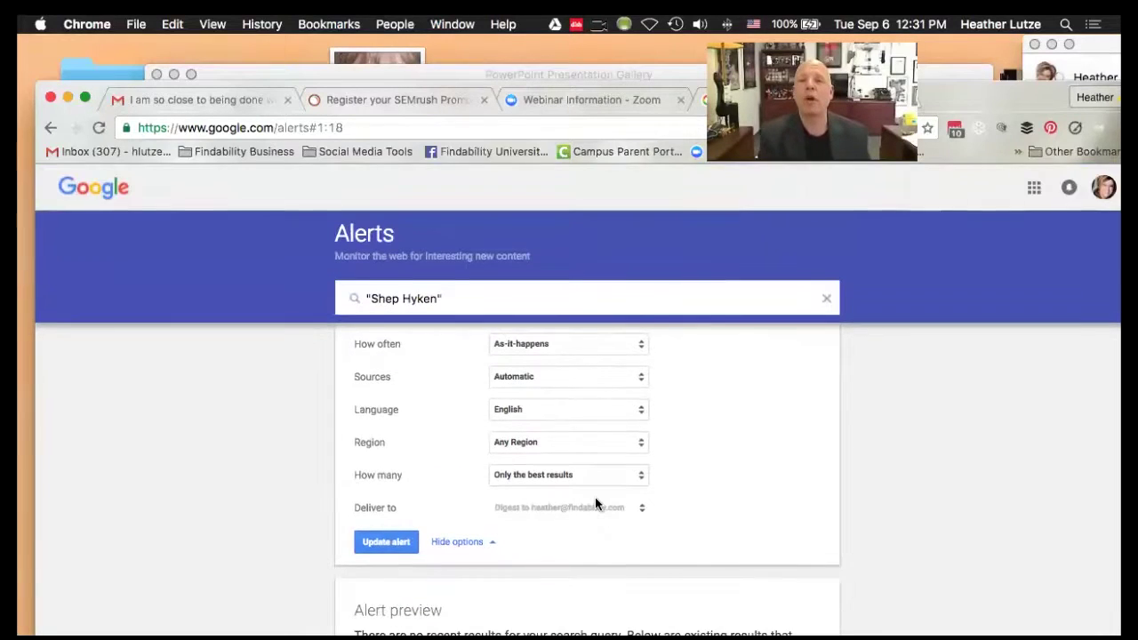
scroll(648, 502, "down", 2)
scroll(648, 503, "up", 2)
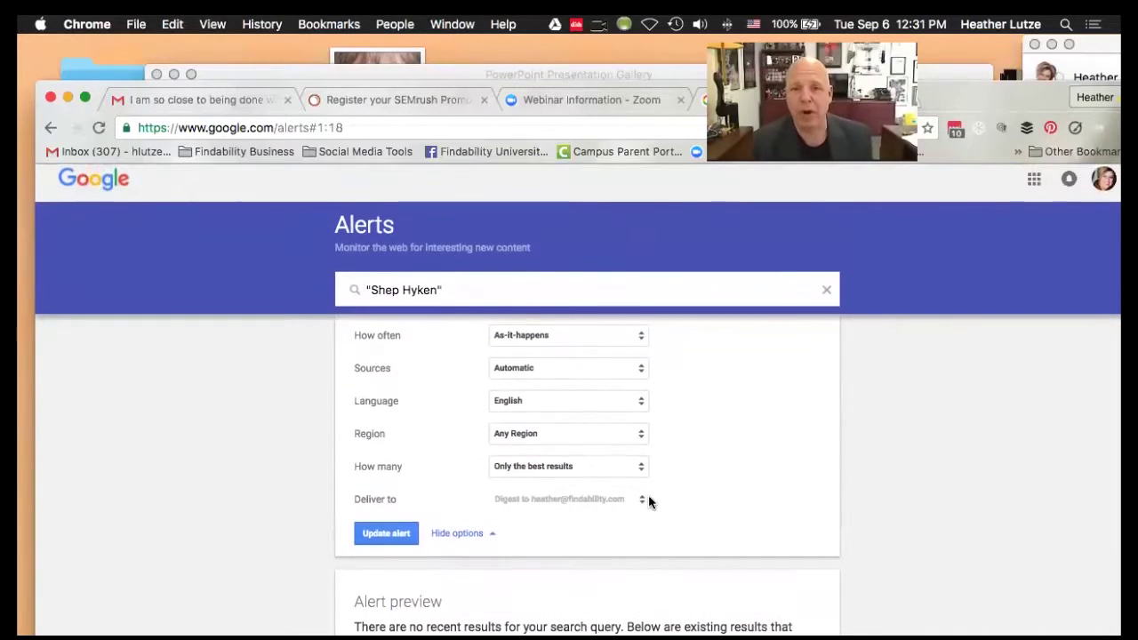
scroll(648, 502, "down", 1)
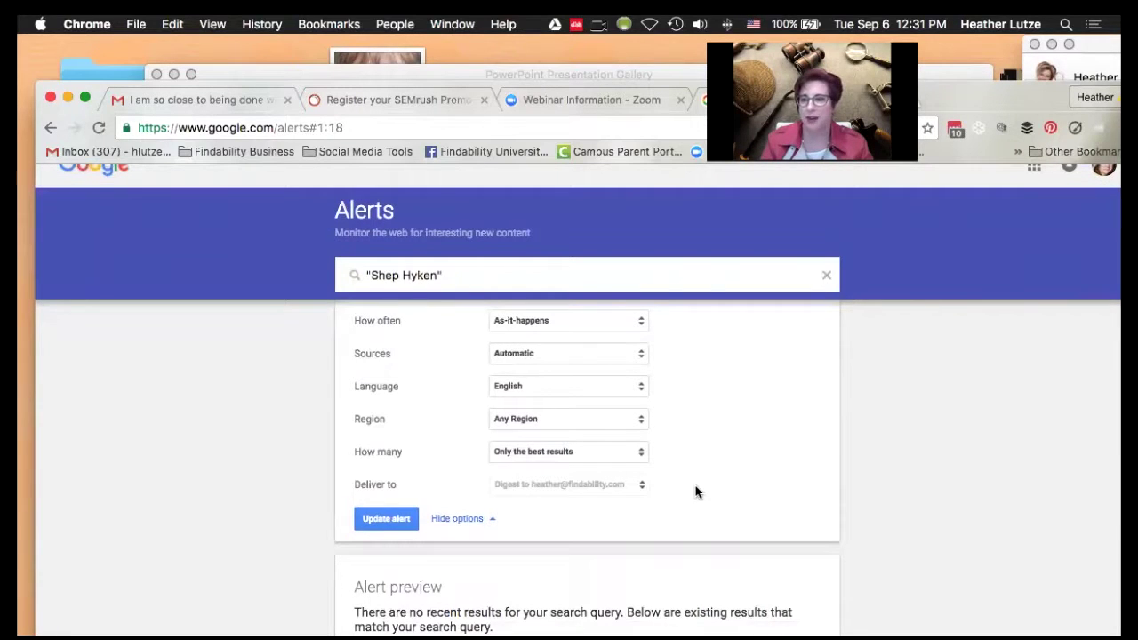
left_click_drag(485, 277, 335, 278)
type("\"marketing esp")
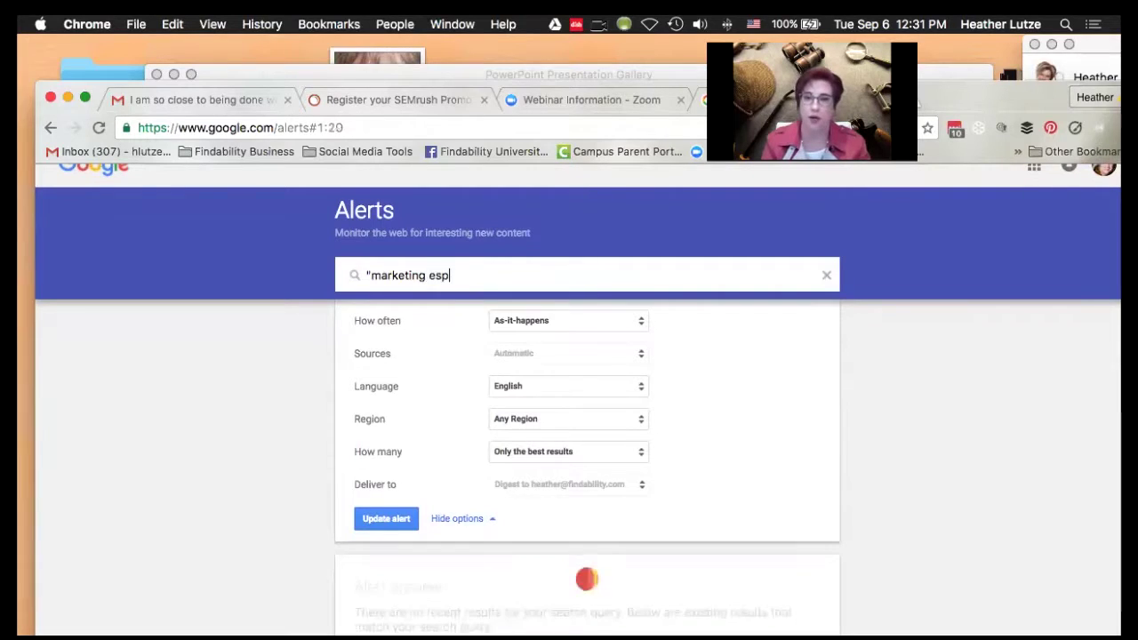
type("ionagg")
key("BackSpace")
type("e\"")
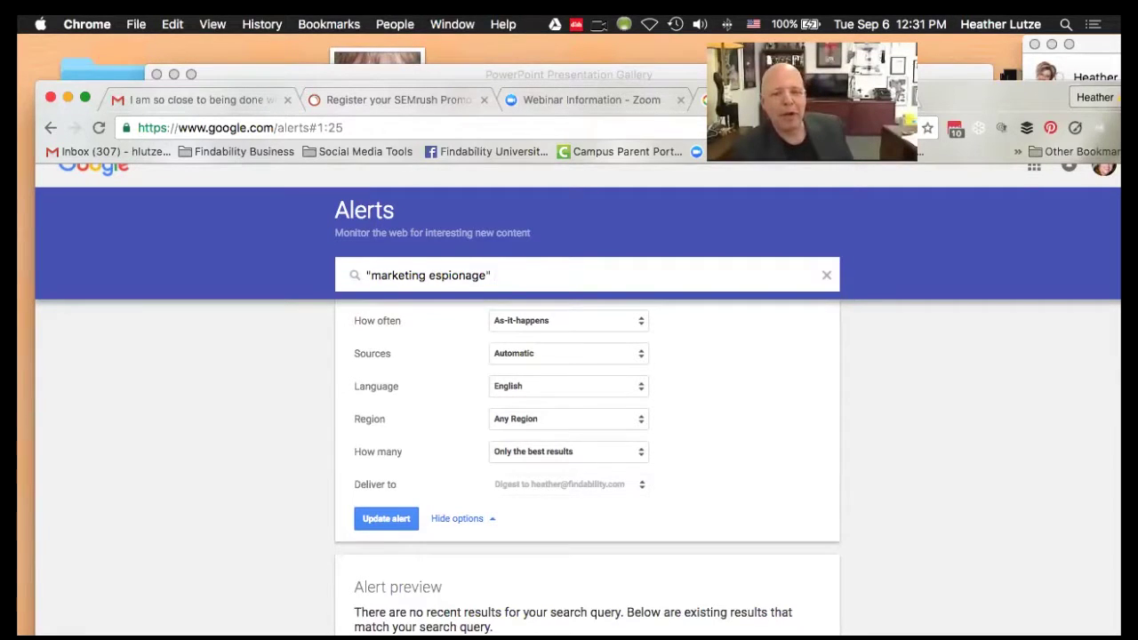
left_click(388, 127)
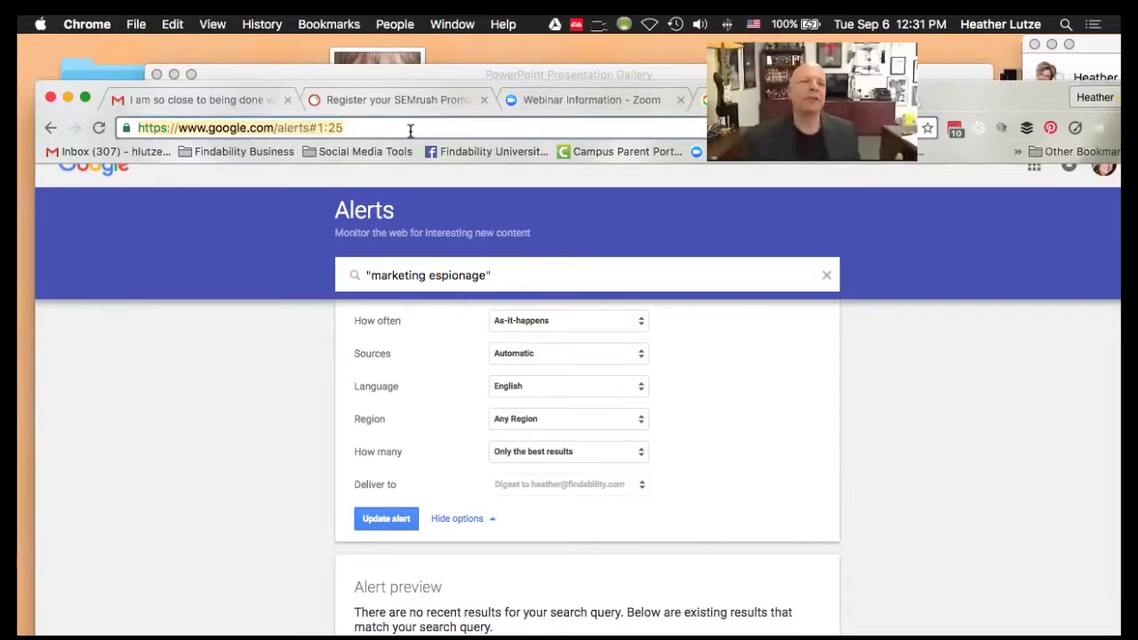
type("semrush.comoc")
key("Return")
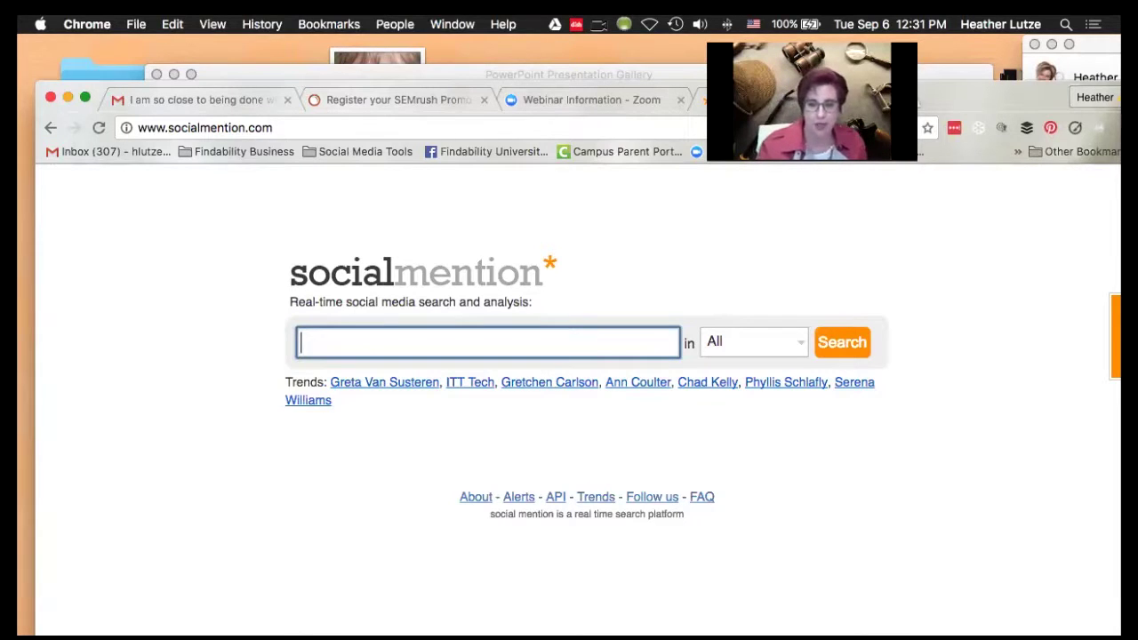
left_click(519, 497)
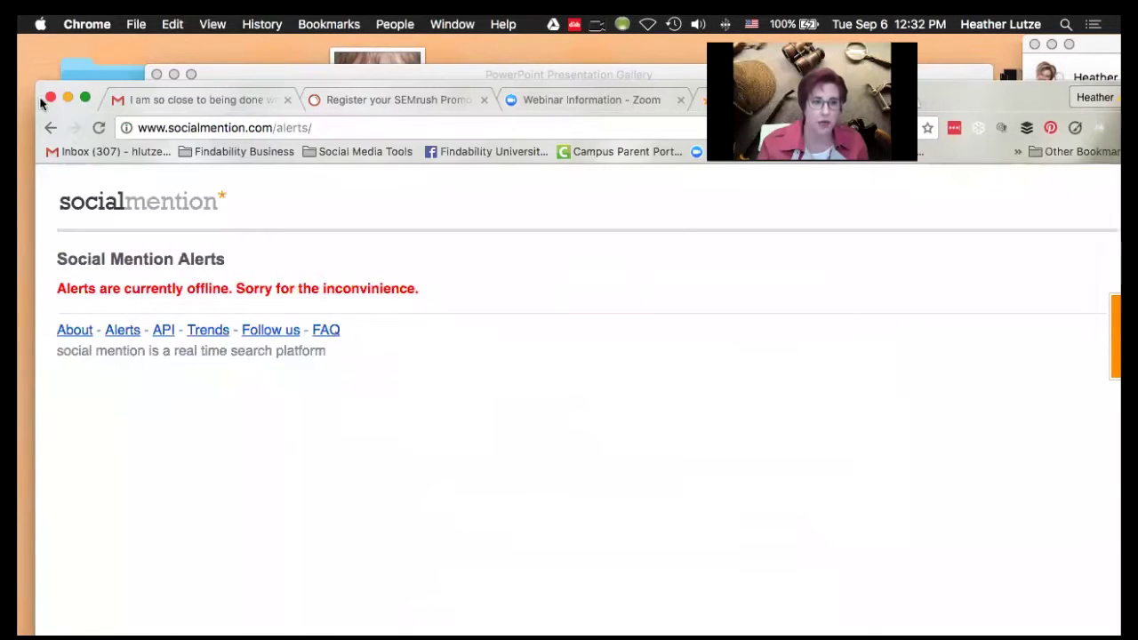
left_click(50, 128)
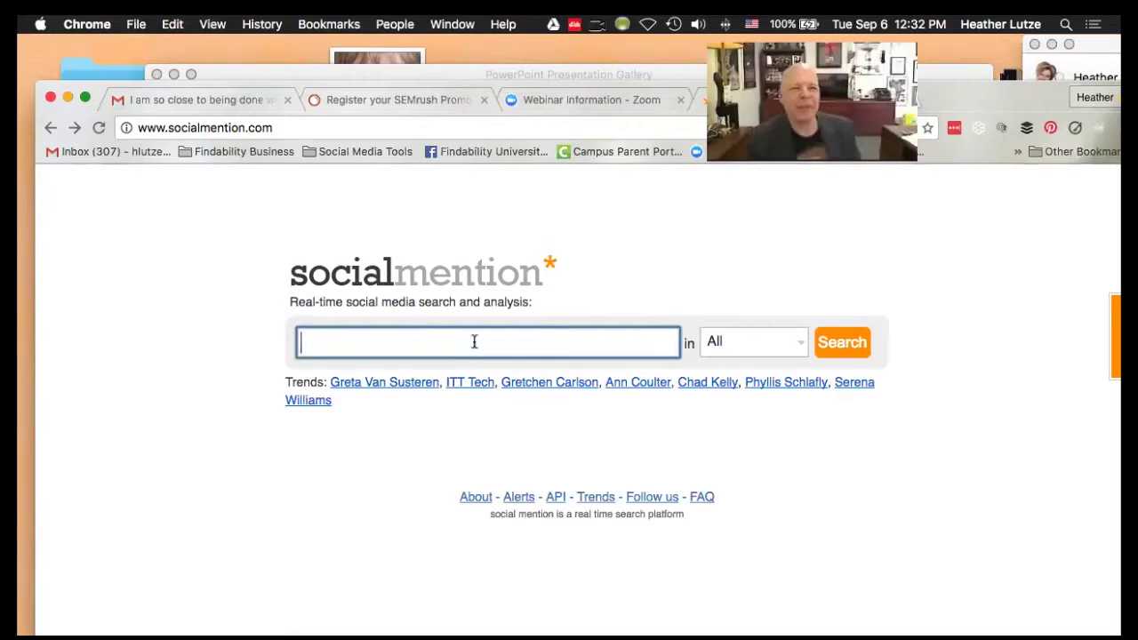
Search the web for "social media alerts" and look through the results for monitoring tools
left_click(389, 127)
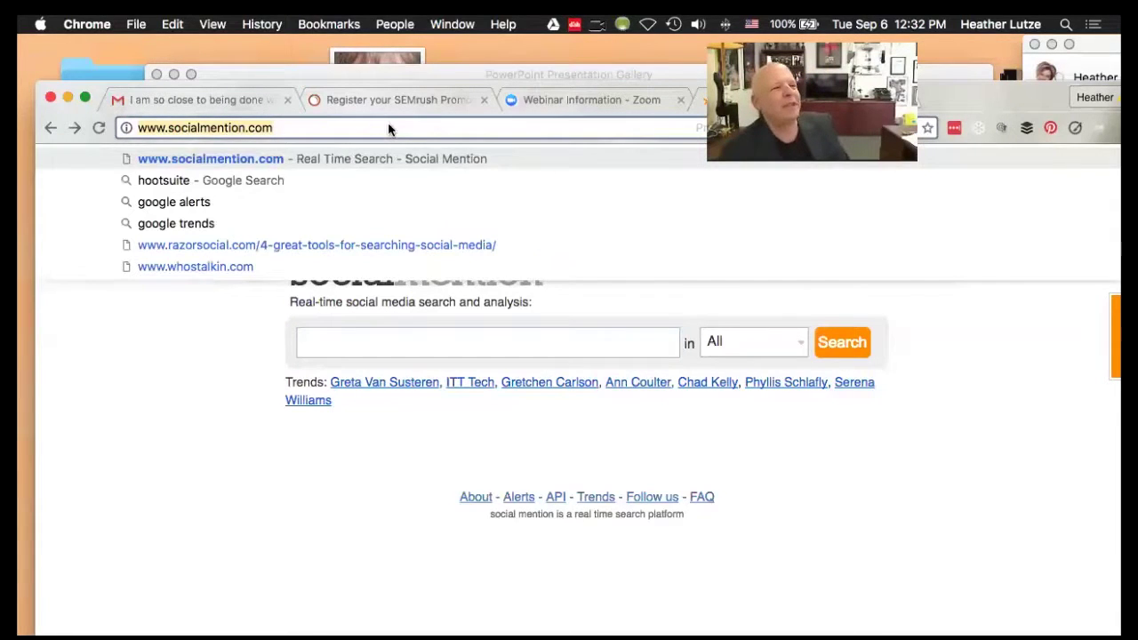
type("social media alerts")
key("Return")
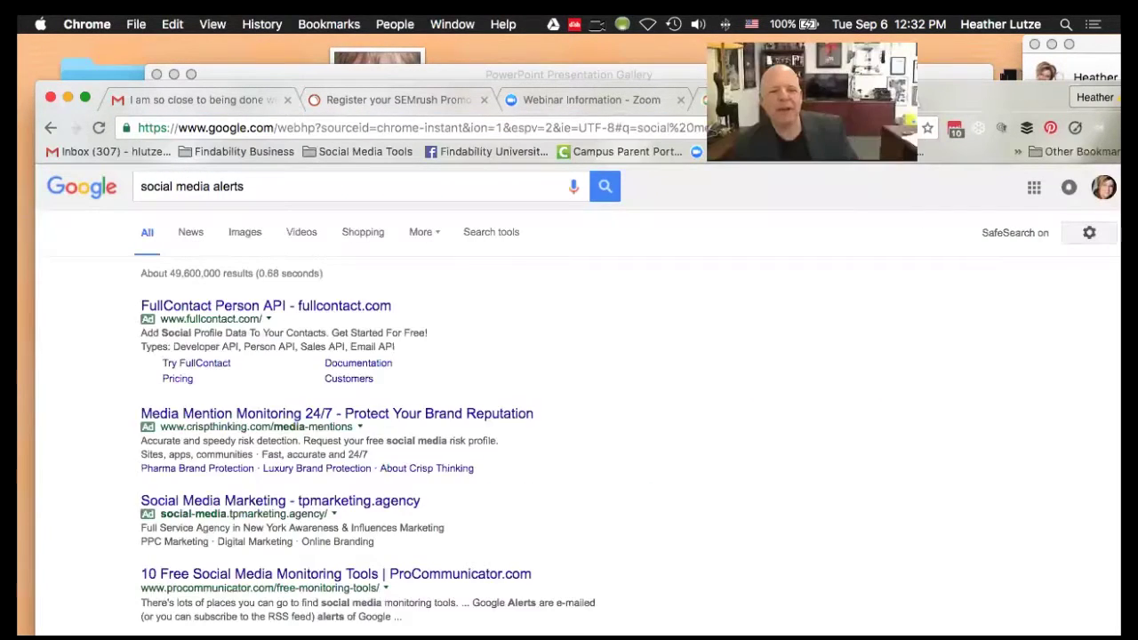
scroll(692, 466, "down", 2)
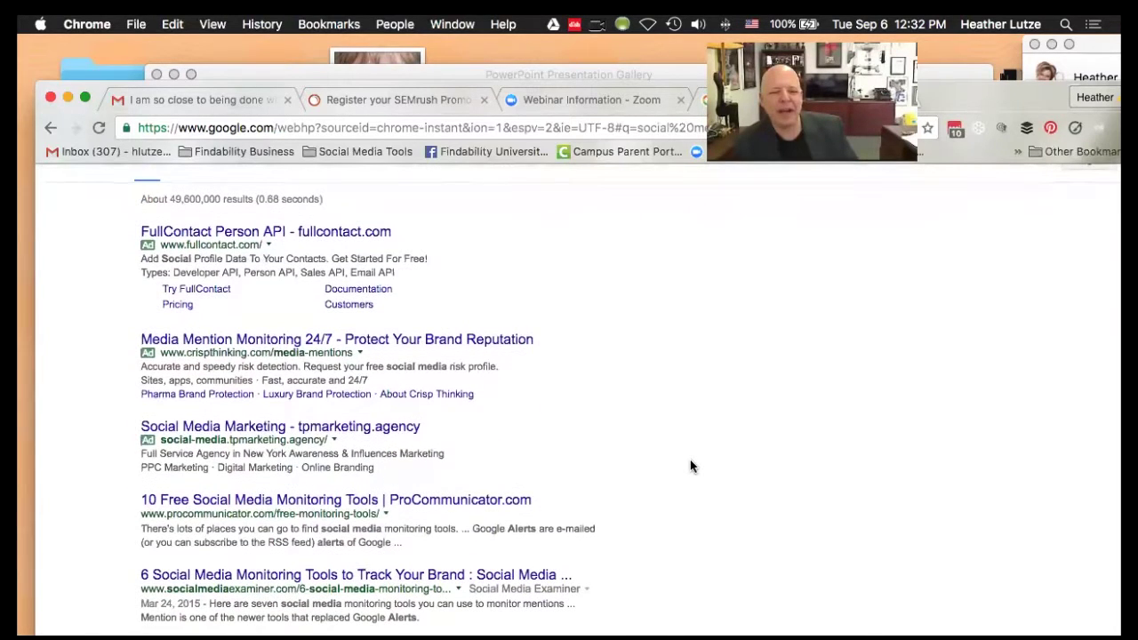